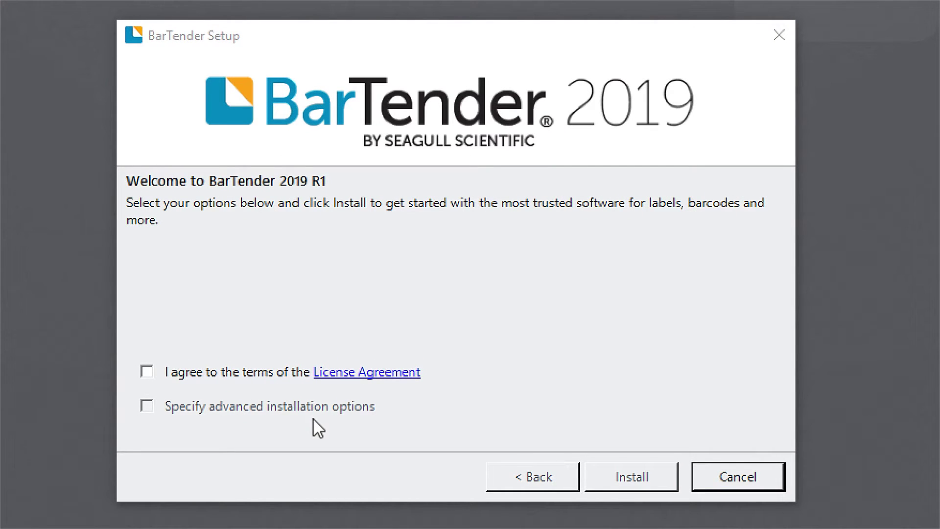
Accept the License Agreement terms and tick 'Specify advanced installation options'
left_click(148, 373)
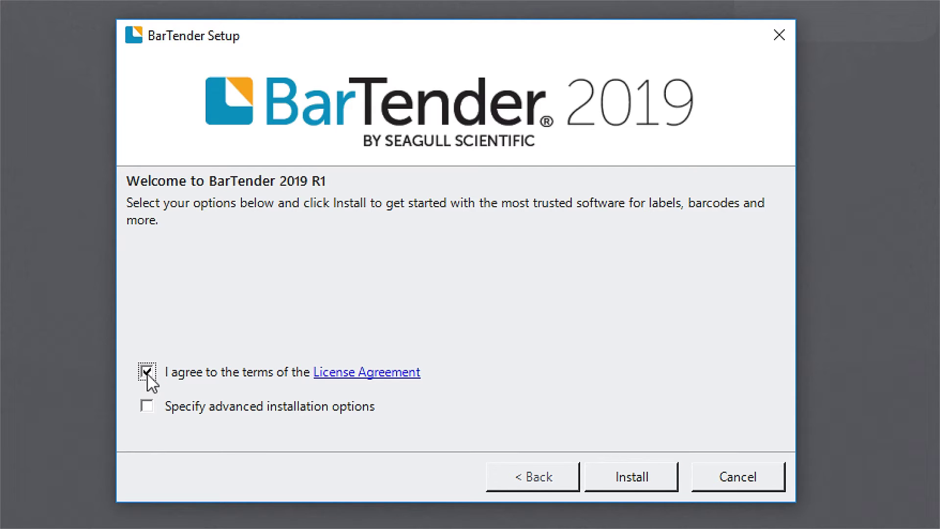
left_click(147, 407)
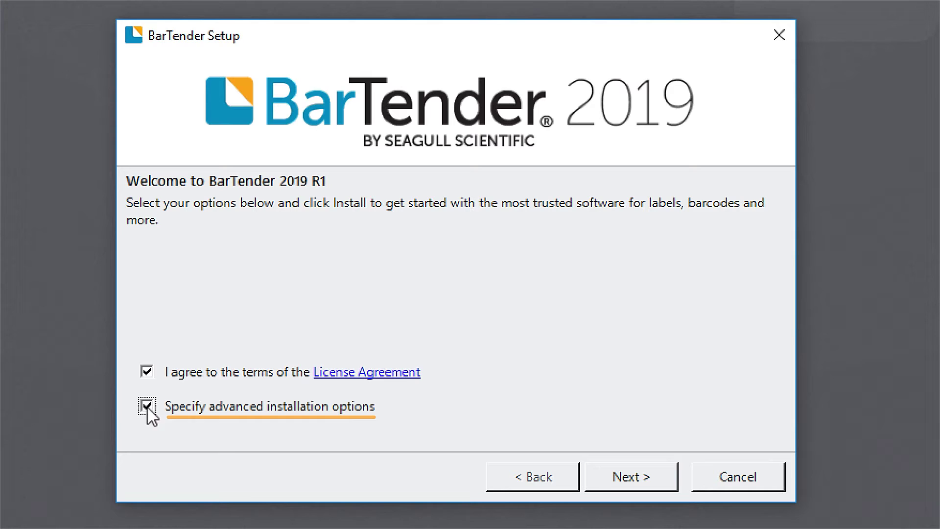
Choose plain BarTender over Print Portal and keep the default C:\Program Files\Seagull\BarTender 2019 folder
left_click(622, 481)
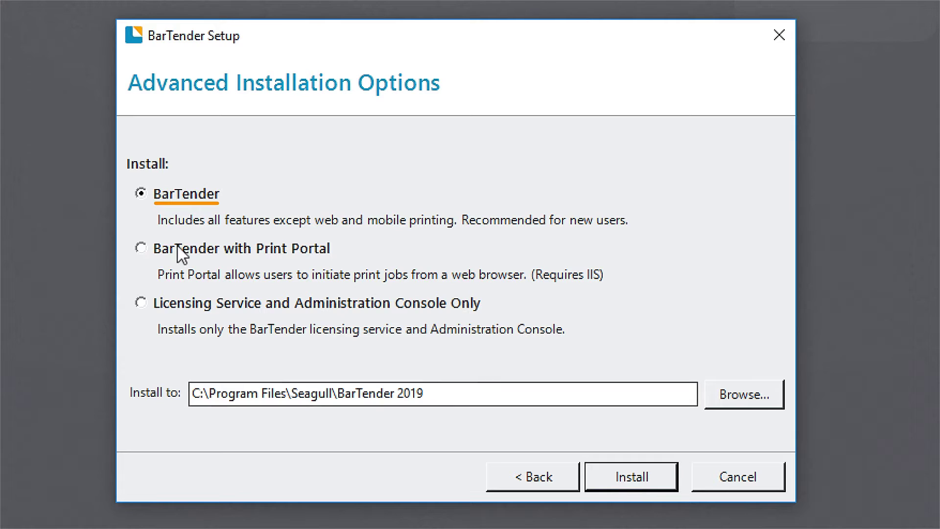
left_click(139, 249)
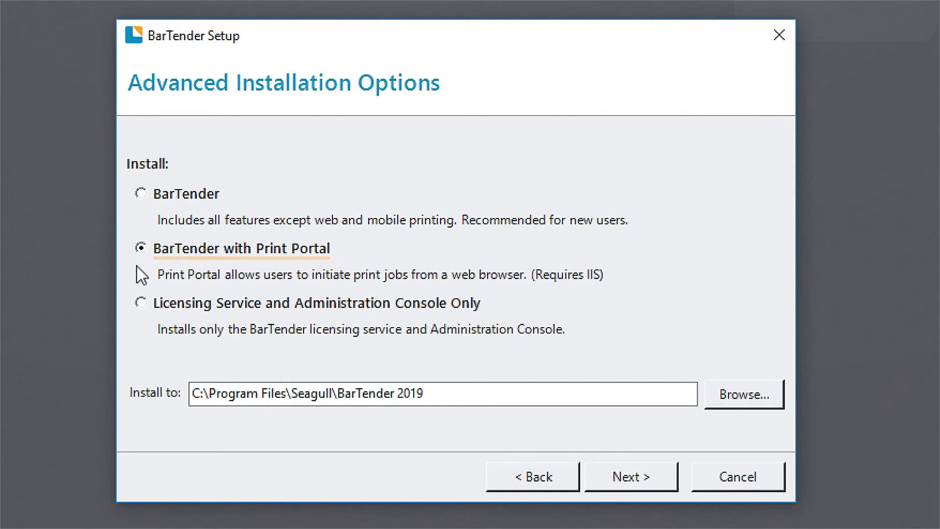
left_click(140, 303)
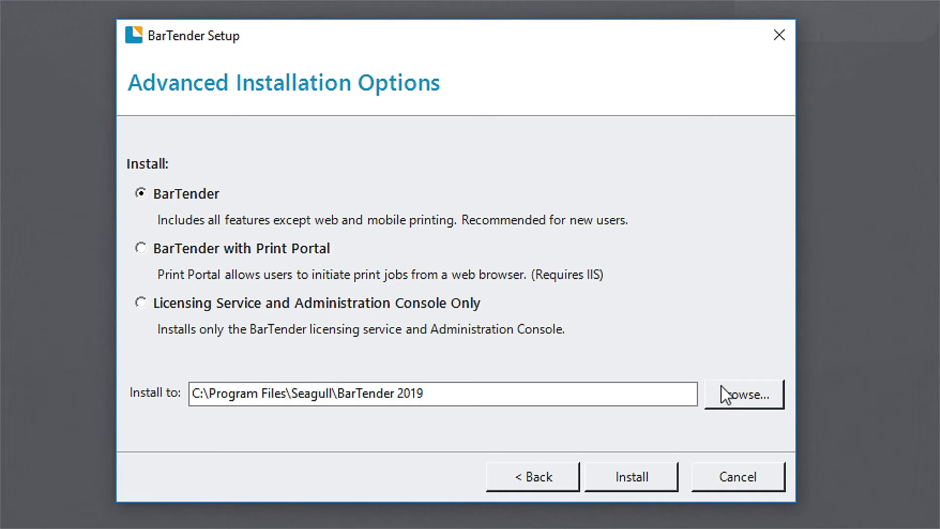
left_click(740, 398)
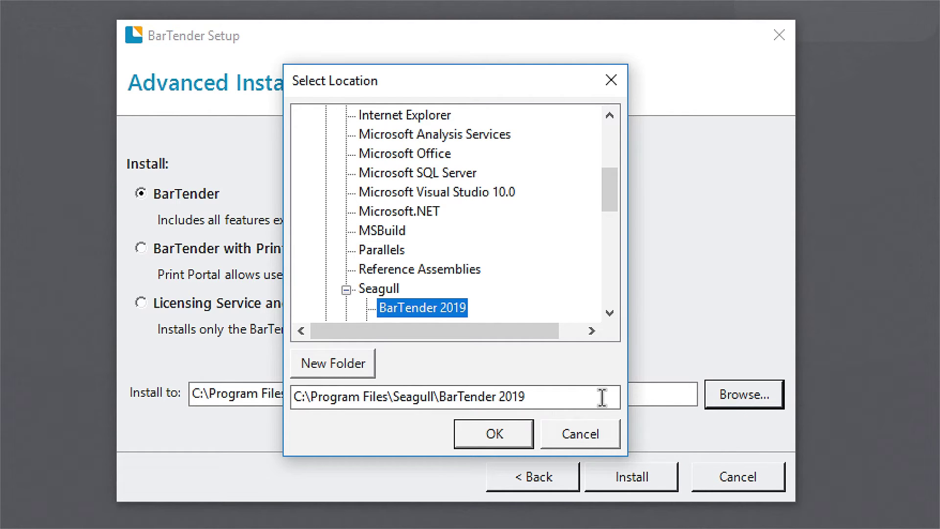
left_click(506, 434)
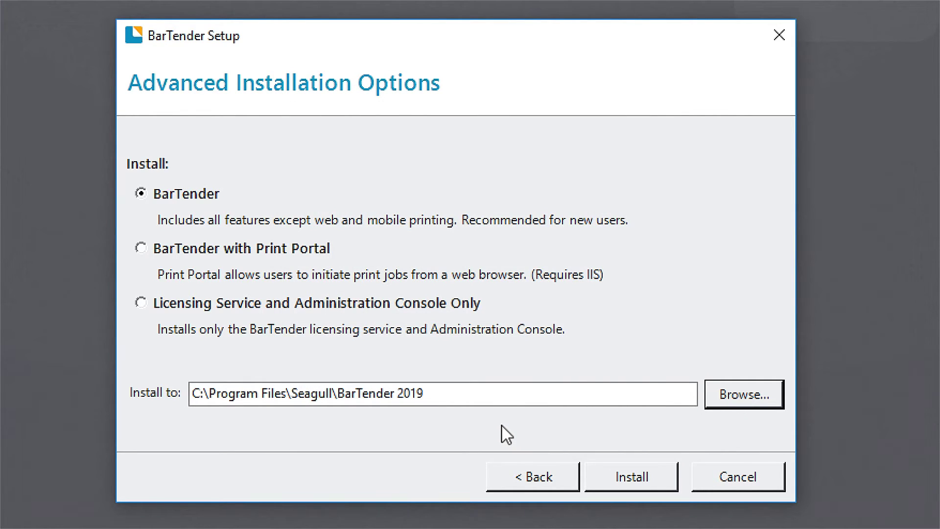
Install BarTender 2019, then finish setup to launch the Licensing Wizard
left_click(644, 477)
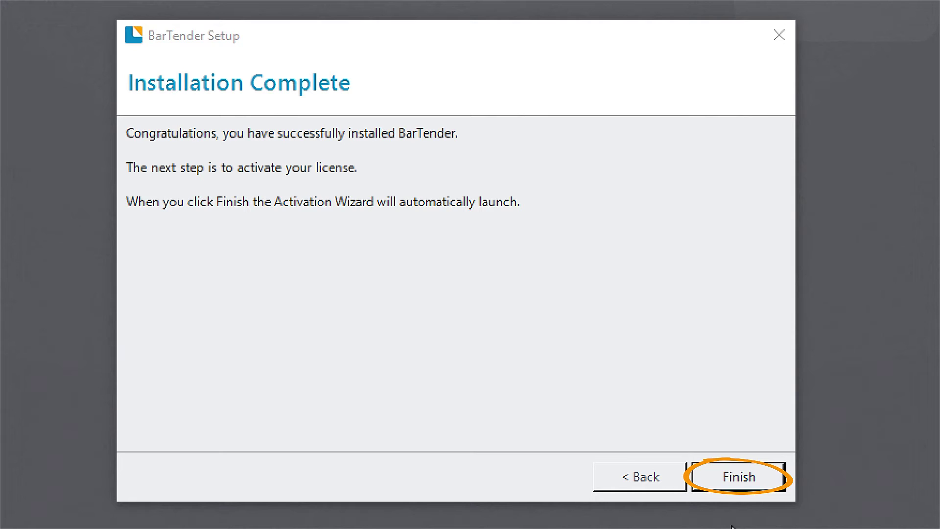
left_click(735, 479)
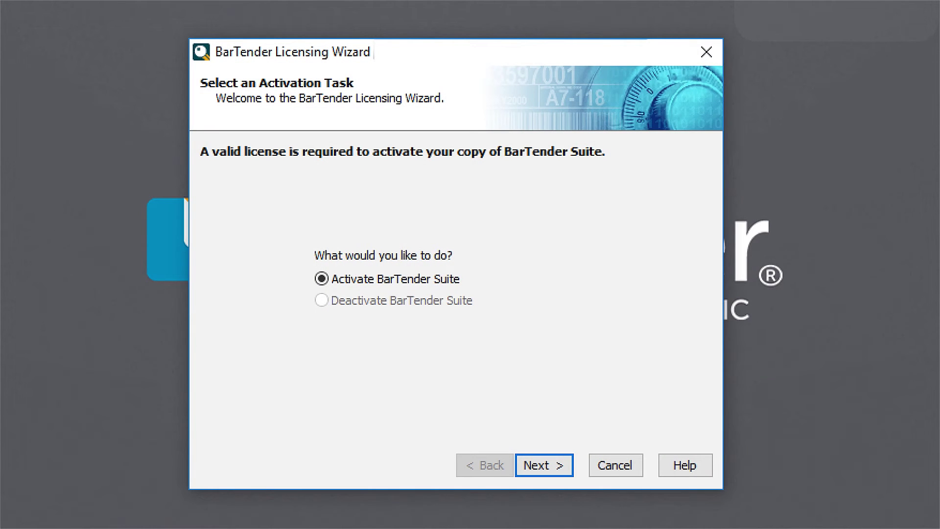
Pick BarTender Suite activation, peek at the search-by-server page, then return to network licenses
left_click(554, 473)
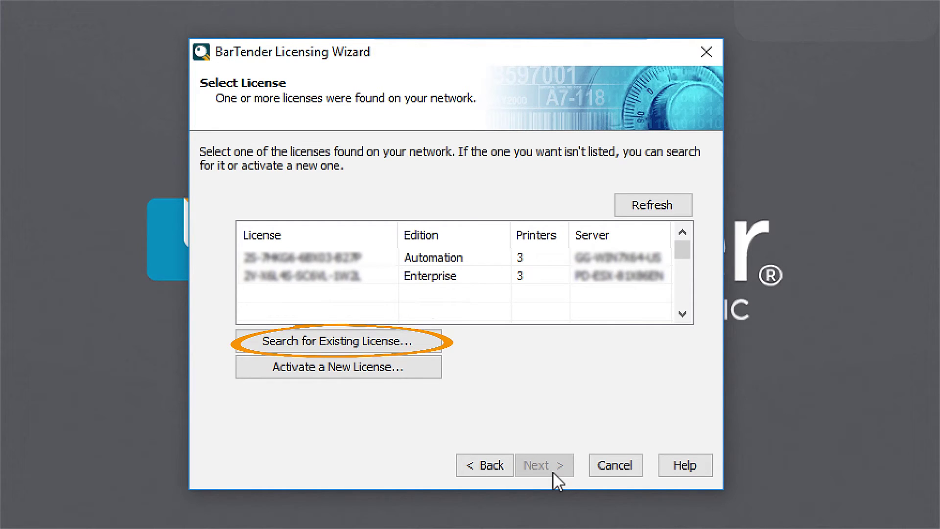
left_click(405, 342)
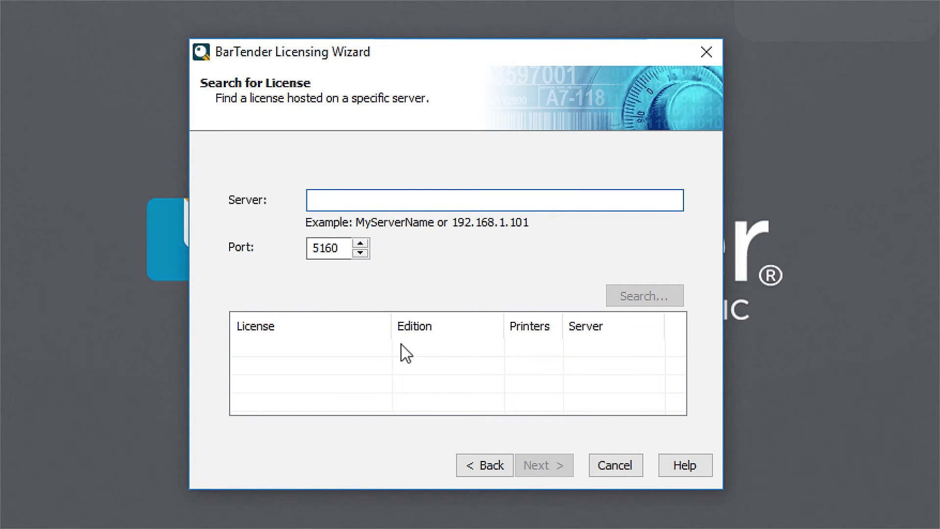
left_click(486, 466)
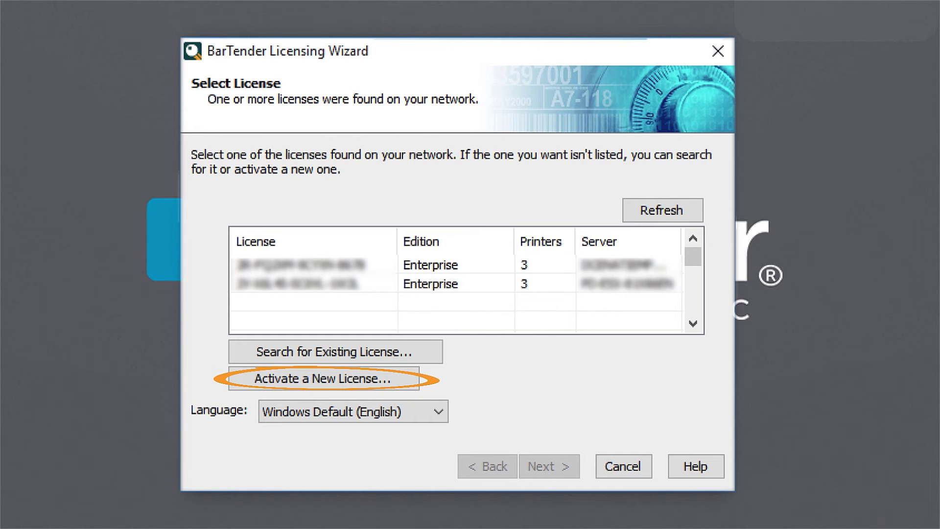
Enter the product key code and keep DESKTOP-8PTGM8O as the licensing server
left_click(382, 379)
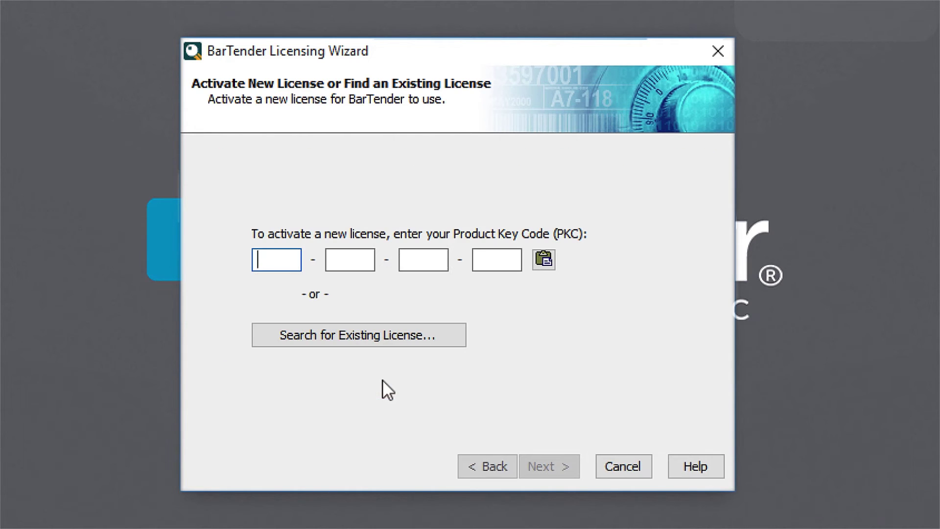
type("XXXX")
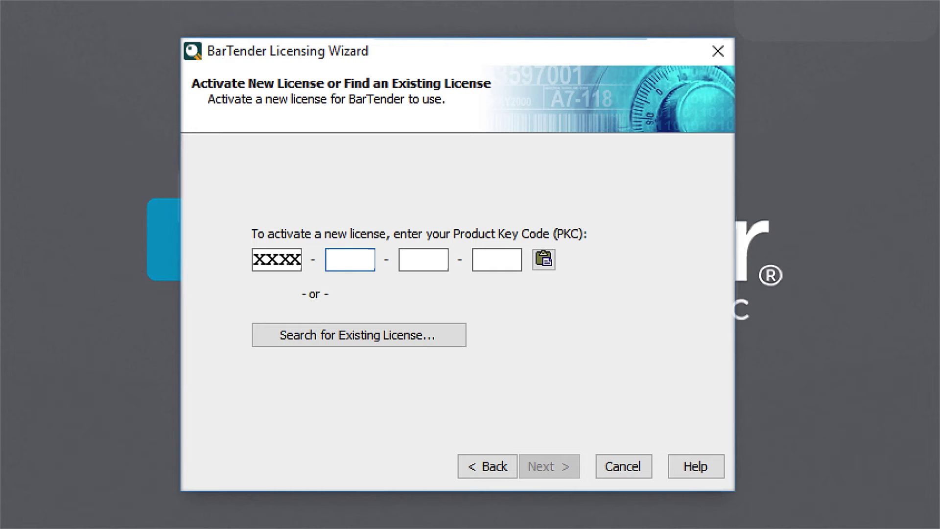
type("XXXXXXXXXXXX")
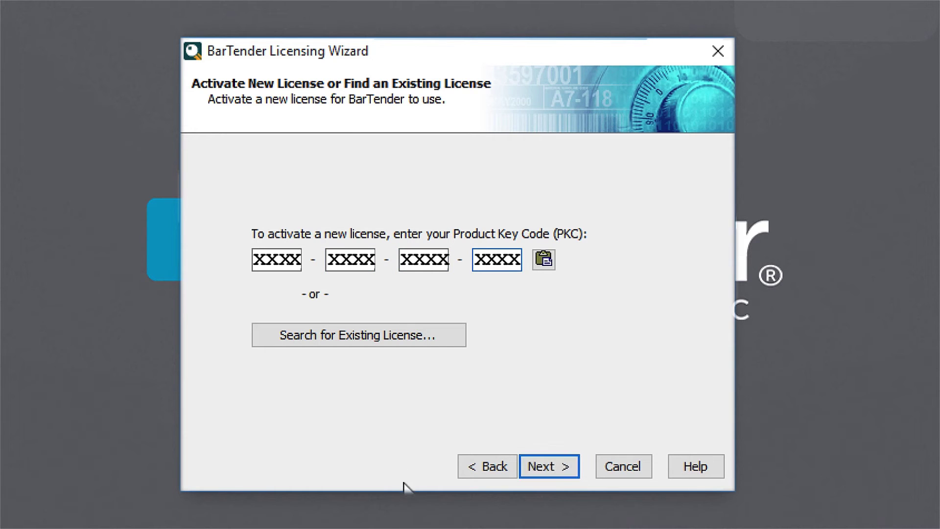
left_click(550, 470)
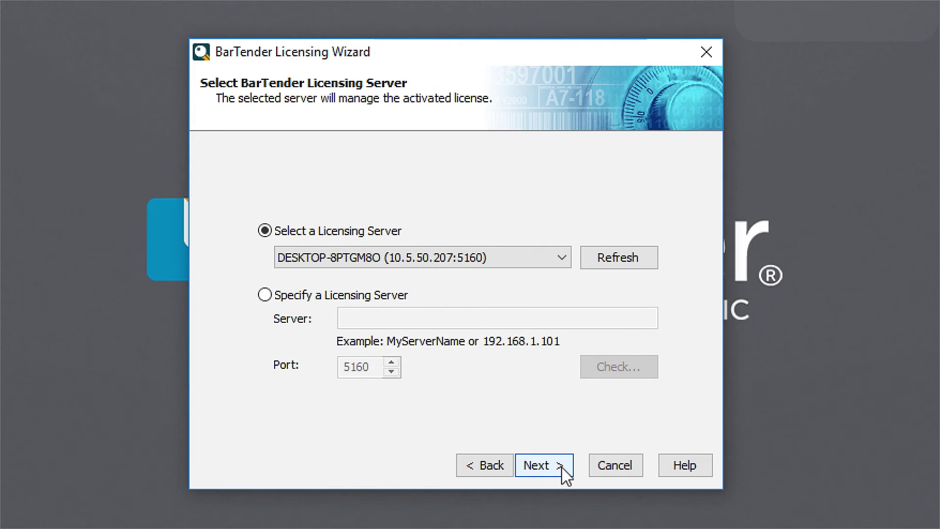
left_click(558, 257)
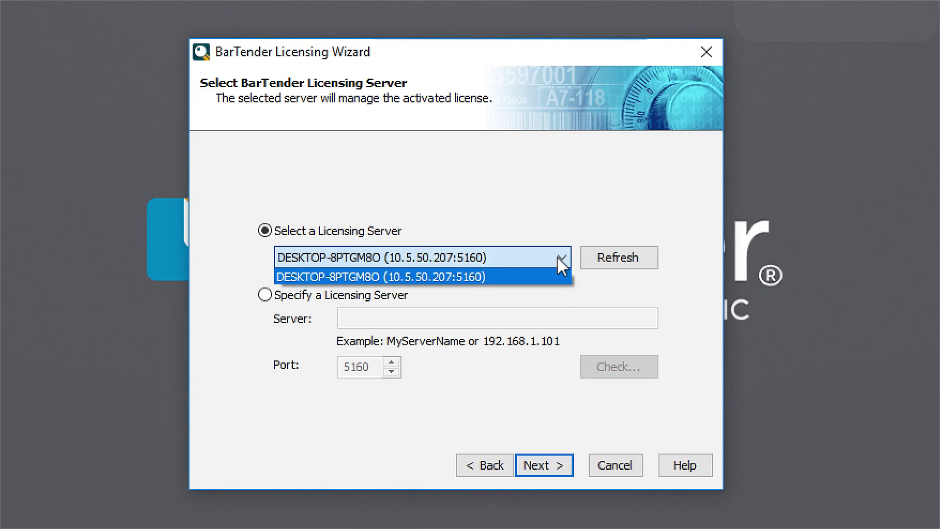
left_click(557, 256)
left_click(265, 296)
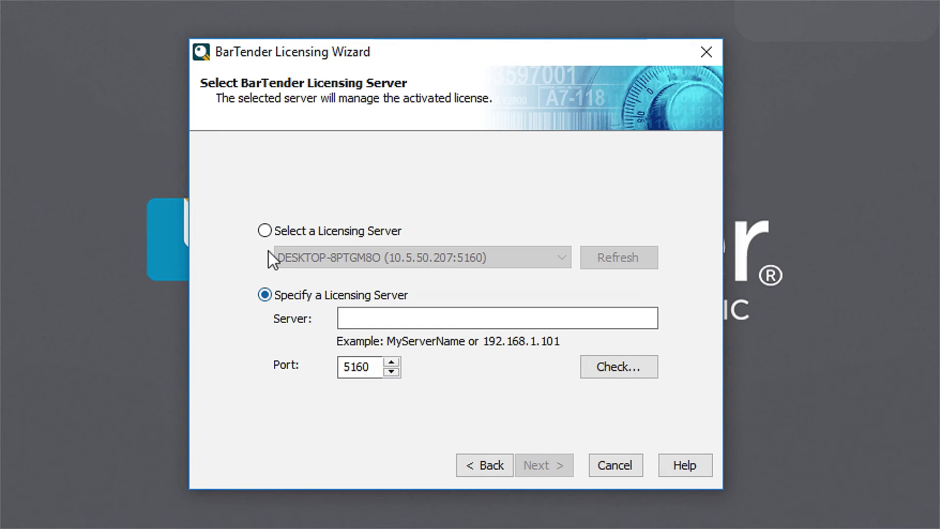
left_click(266, 231)
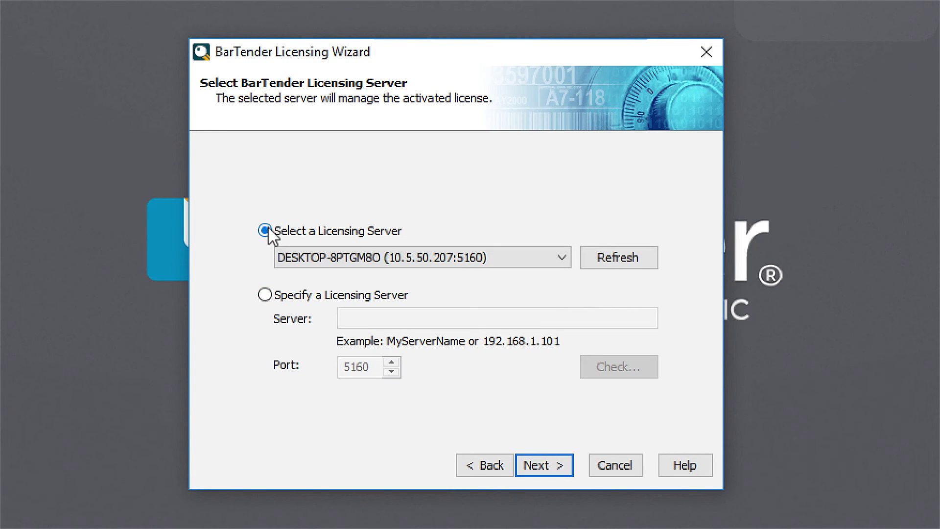
Activate the Enterprise license online, shared over the network from DESKTOP-8PTGM8O
left_click(546, 469)
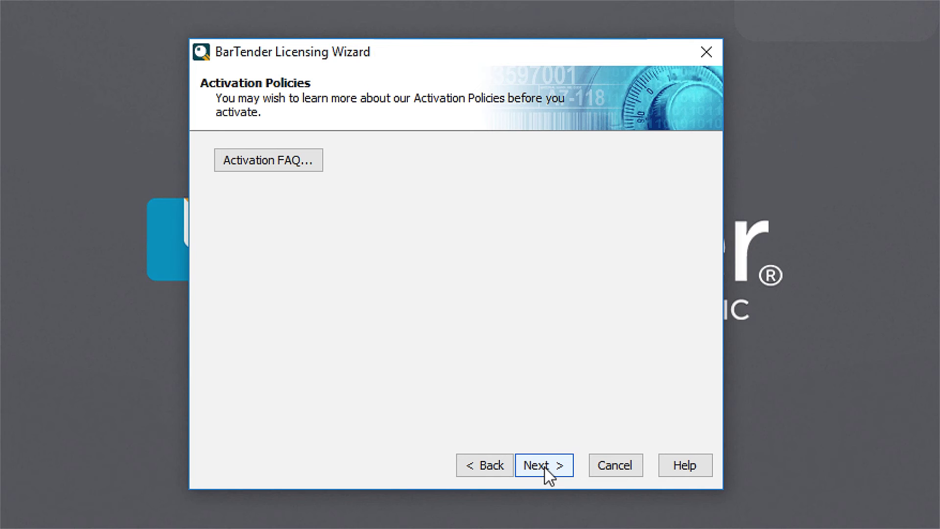
left_click(547, 470)
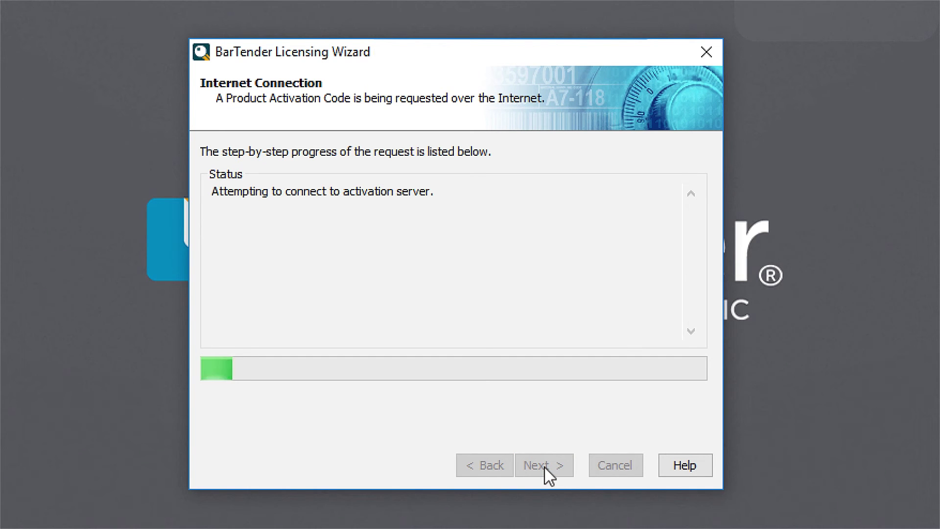
left_click(543, 466)
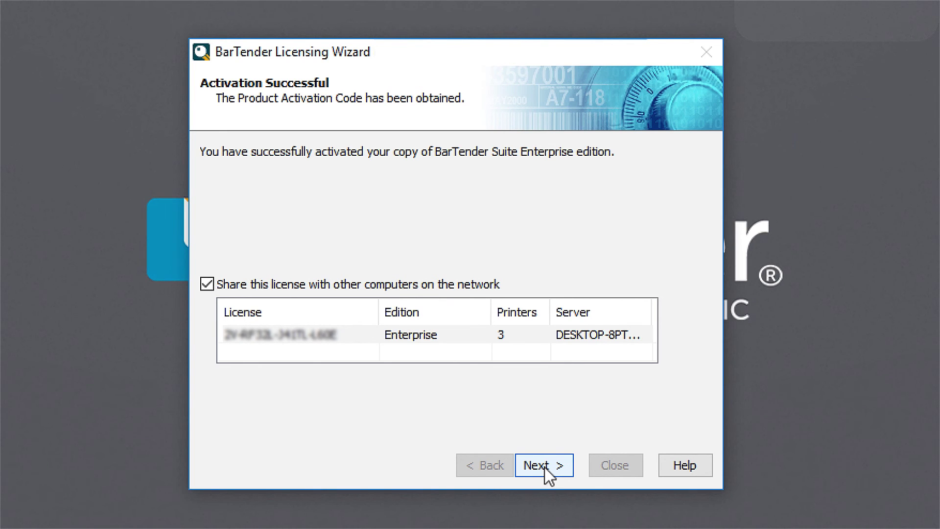
Enter the first and last name, company New Tech Co., and begin the city
left_click(547, 467)
type("J")
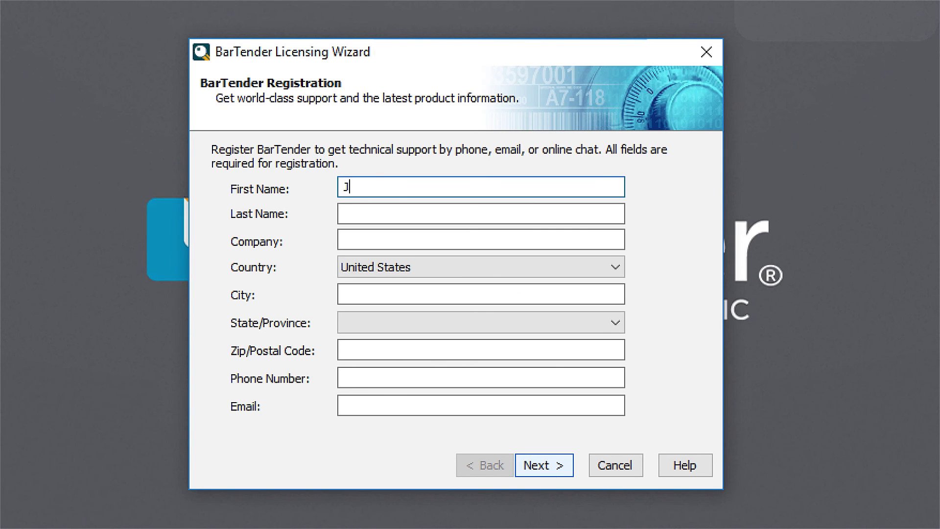
type("ohn")
key("Tab")
type("Doe")
key("Tab")
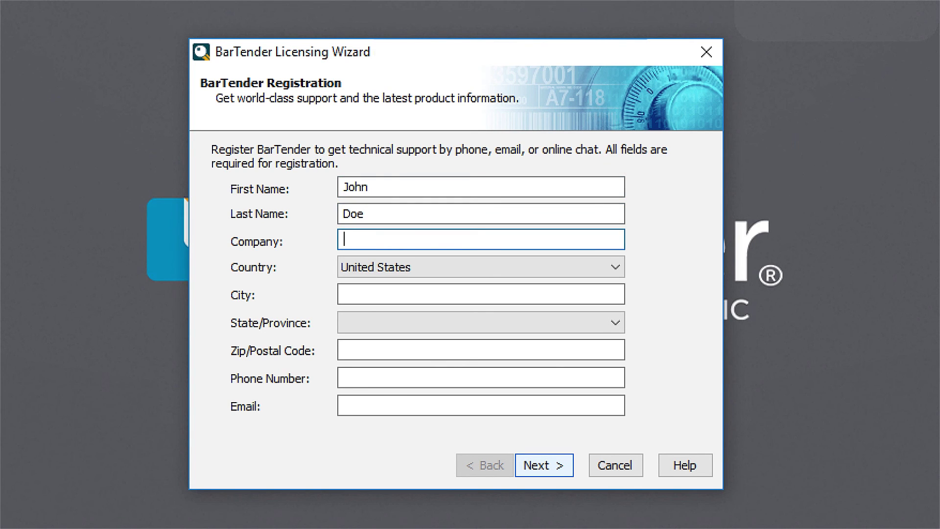
type("New Tech Co.")
key("Tab")
key("Tab")
type("Sea")
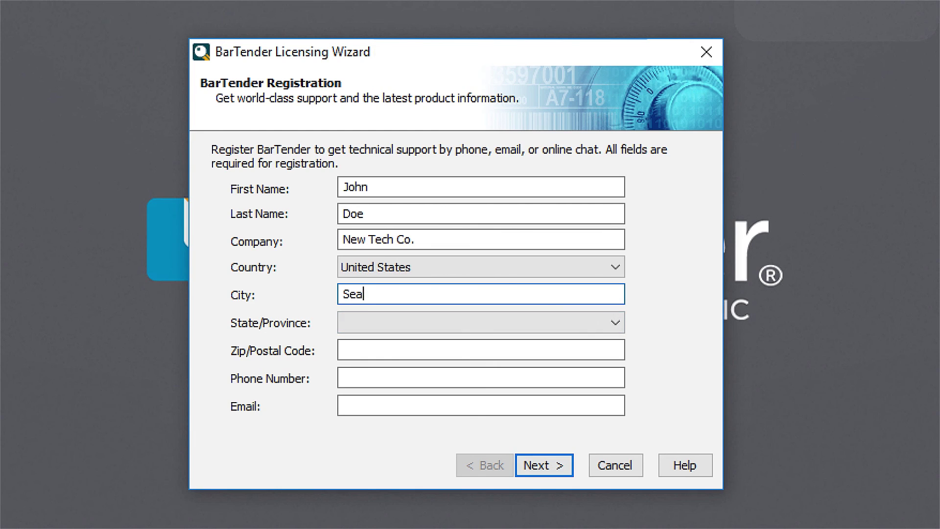